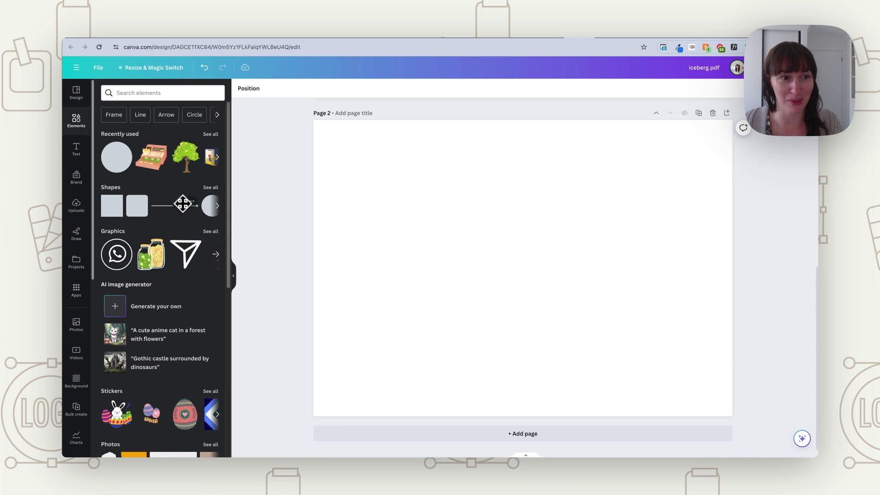
Add the coin-exchange illustration and recolour its navy frames slate grey and blue background dark navy.
click(212, 157)
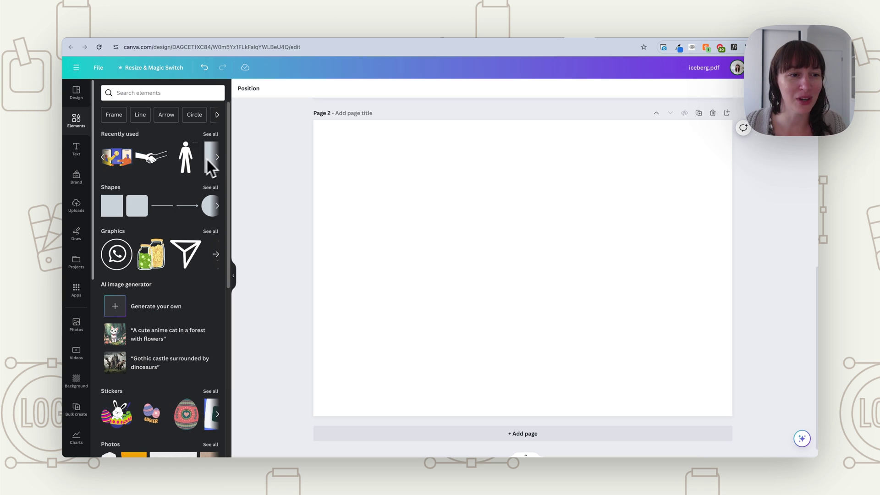
click(137, 168)
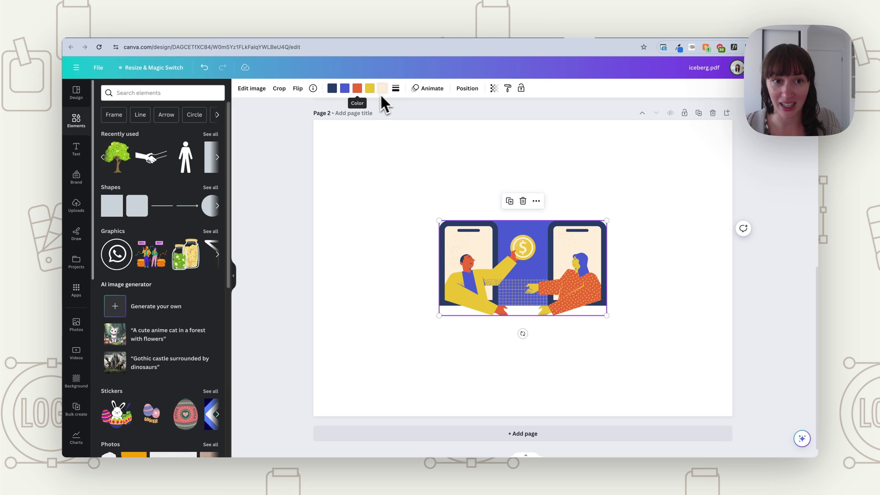
click(332, 90)
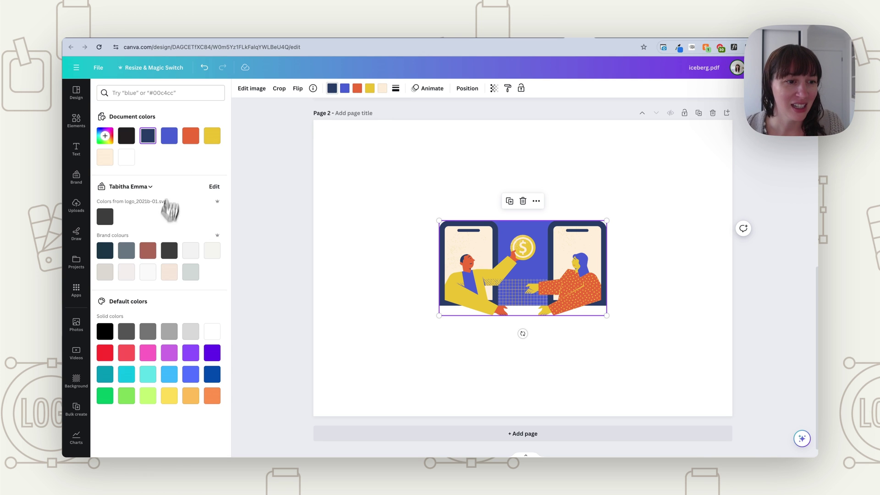
click(126, 252)
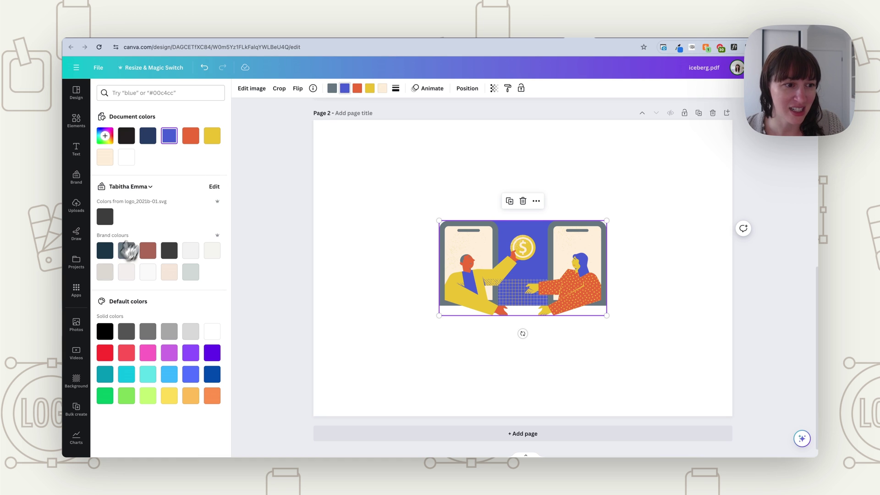
click(105, 251)
Turn the orange brown-red, yellow light cream and peach light grey-blue, then nudge it left.
click(357, 89)
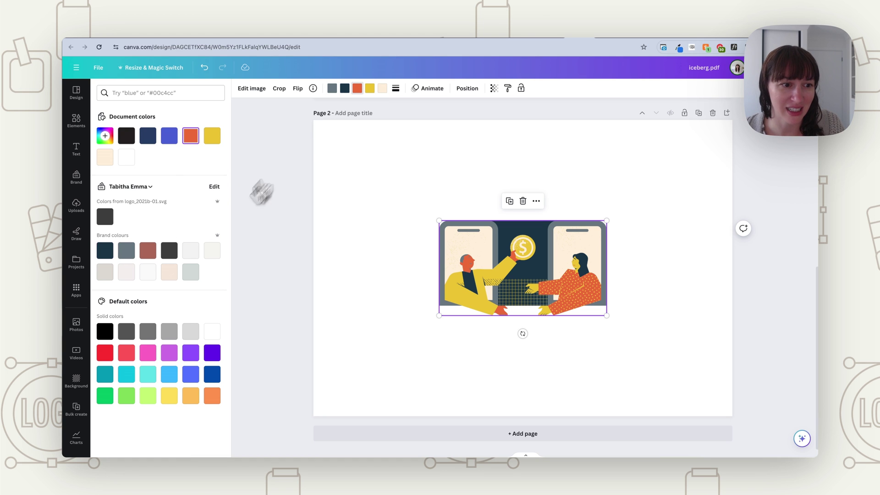
click(148, 250)
click(370, 88)
click(170, 272)
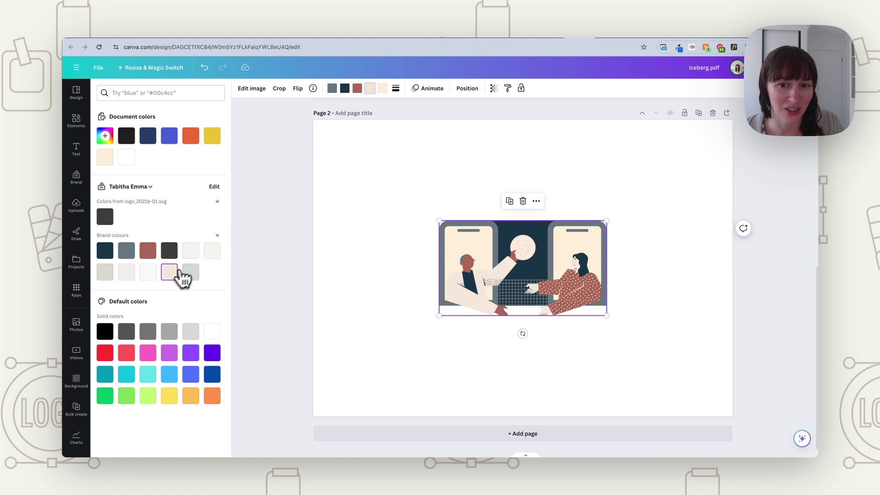
click(383, 88)
click(191, 272)
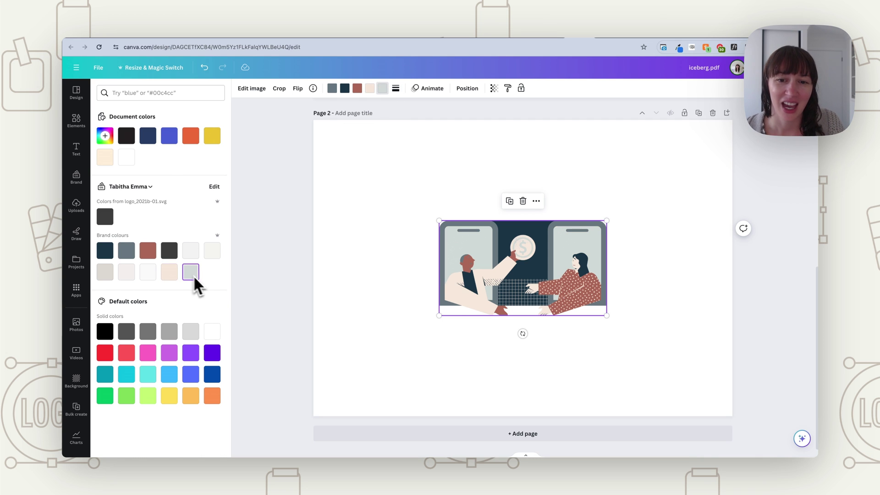
click(379, 301)
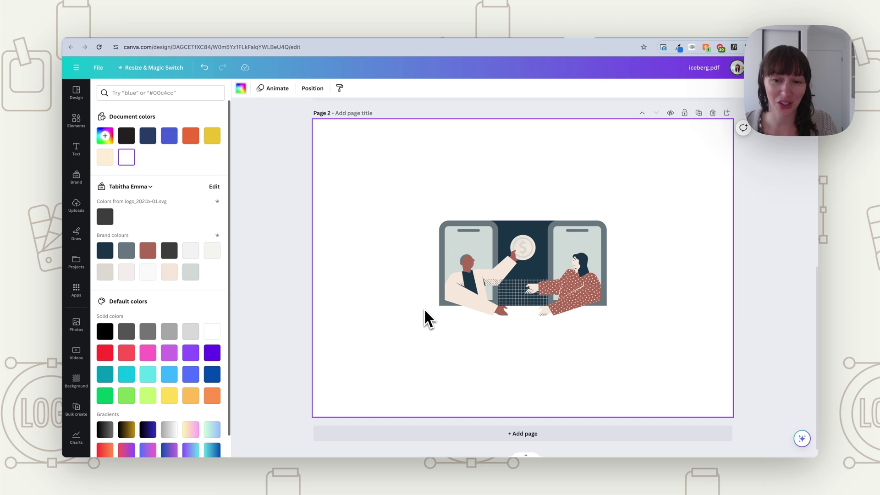
drag(461, 284, 439, 285)
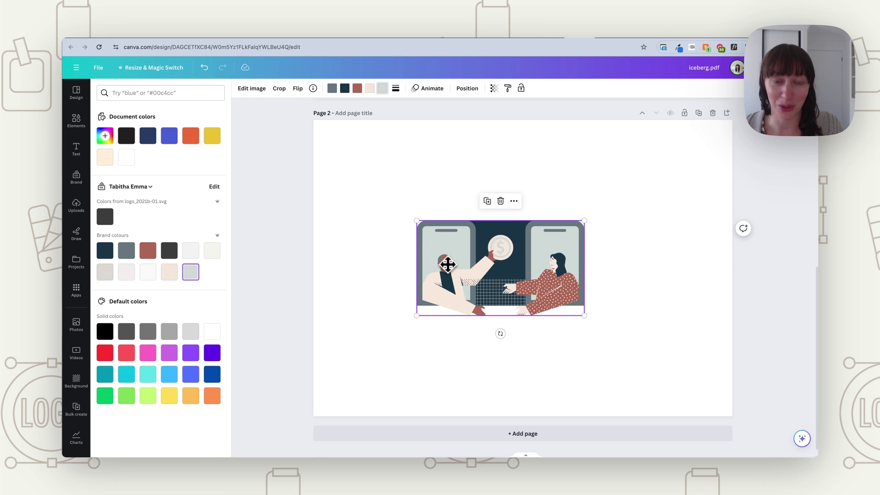
Replace the recoloured illustration with the coral cash register, nudged slightly down.
key(Delete)
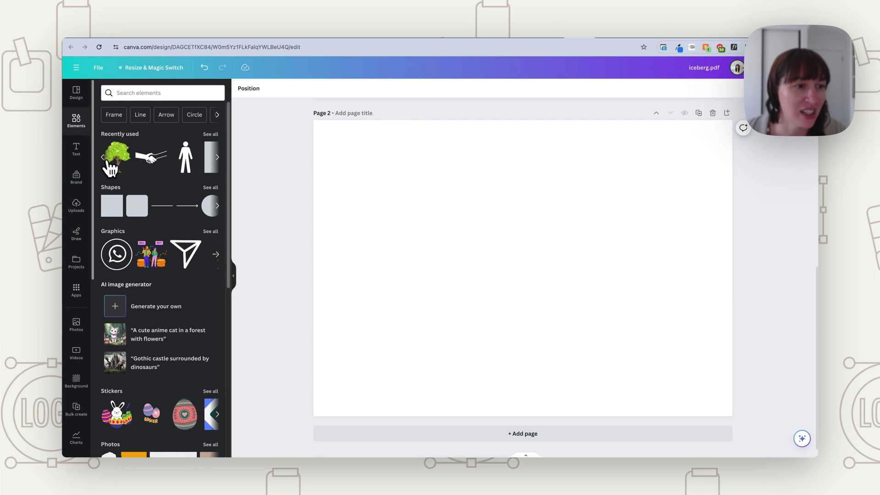
click(104, 158)
click(184, 157)
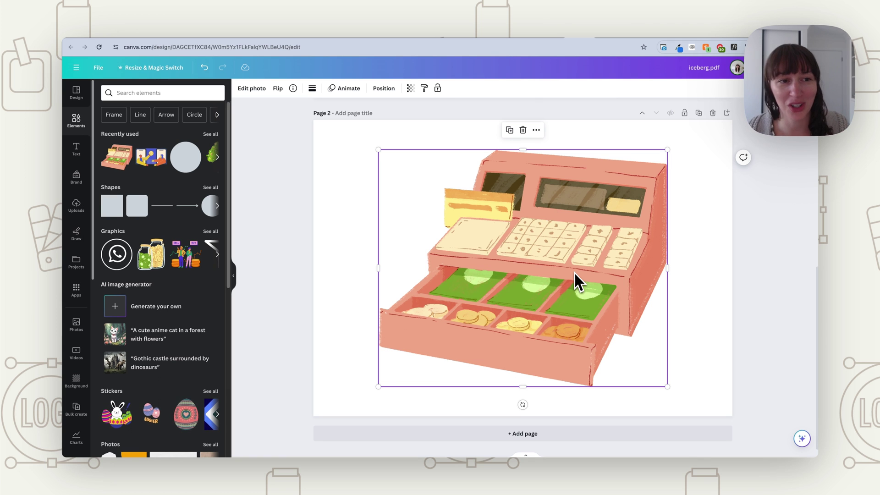
drag(574, 273, 574, 296)
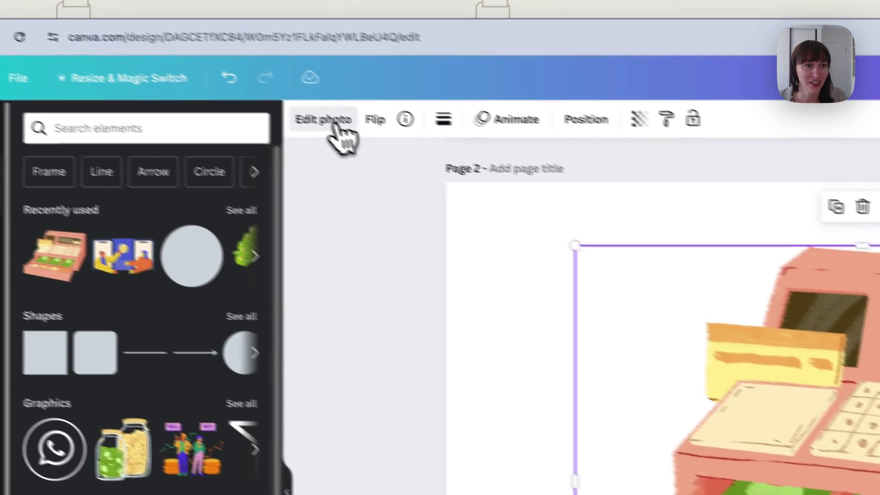
Bring up the cash register's Duotone presets under Edit photo effects.
click(257, 89)
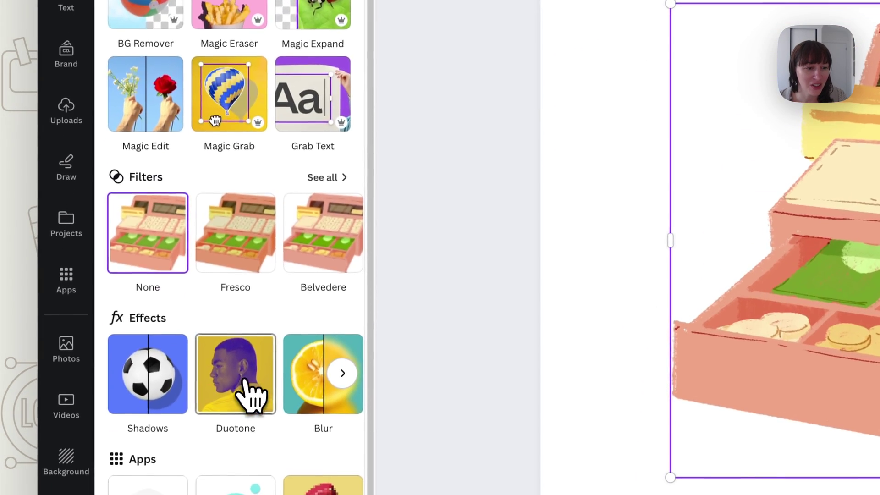
click(250, 374)
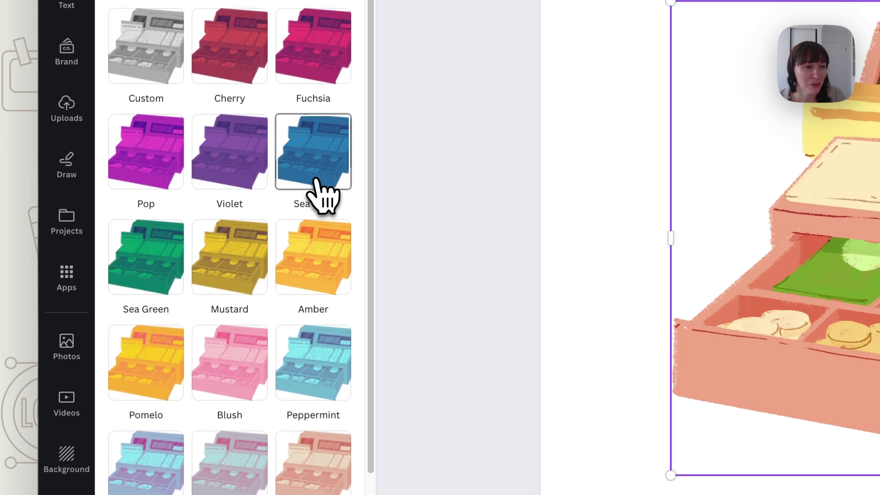
scroll(323, 196, down, 3)
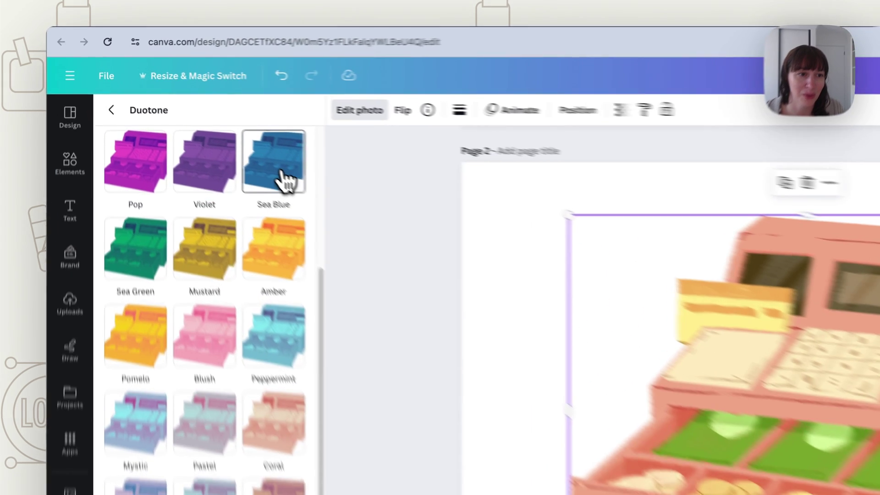
Apply the Sea Blue Duotone and try lighter highlight and shifted shadow colours.
click(202, 125)
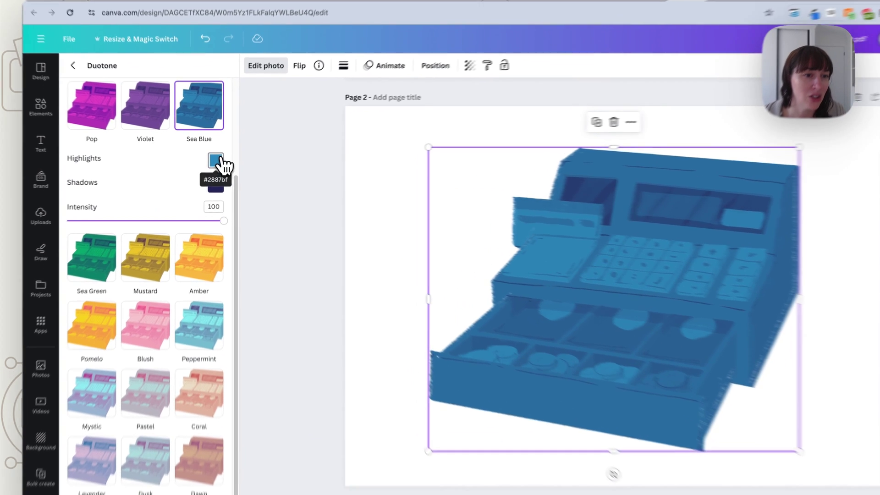
click(213, 162)
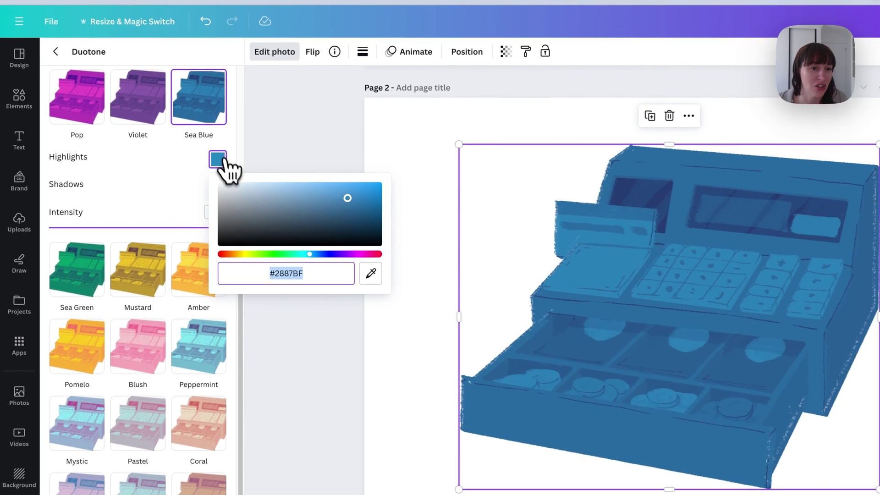
drag(299, 222, 264, 201)
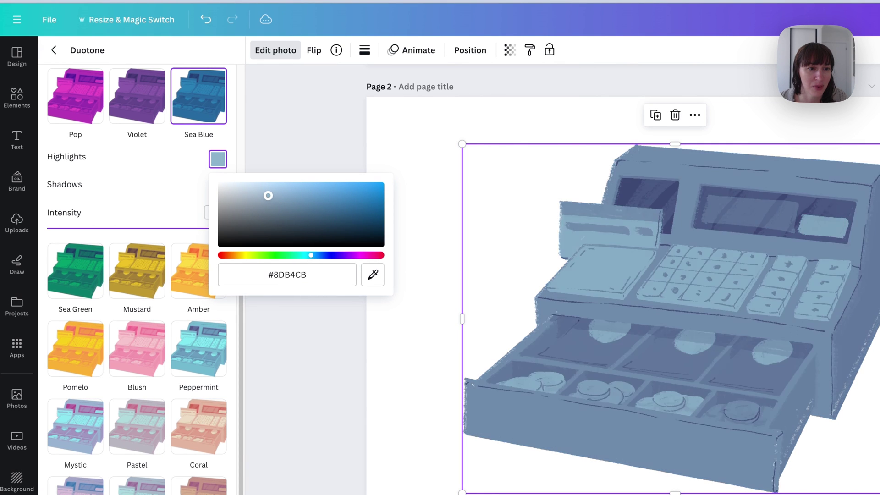
click(172, 168)
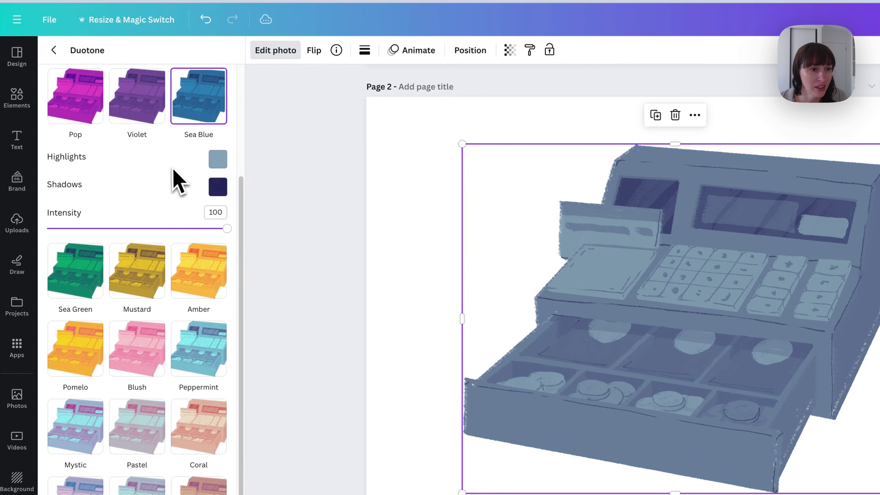
click(218, 187)
drag(327, 283, 284, 283)
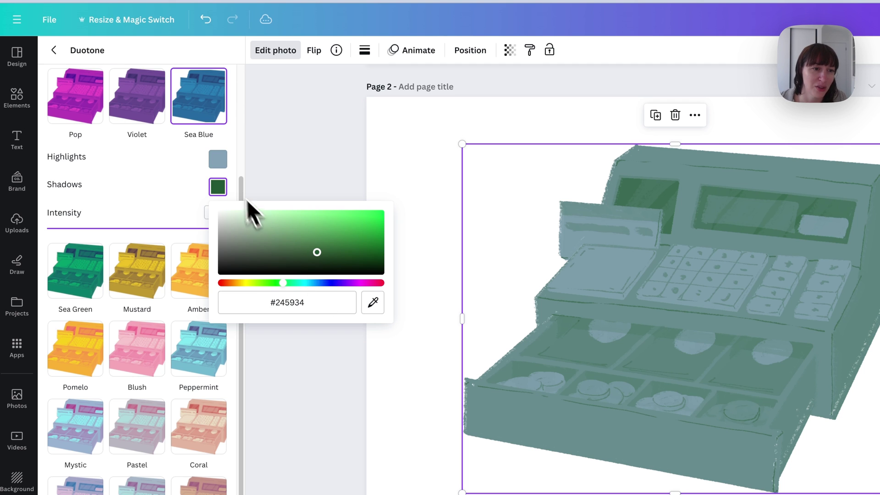
click(217, 159)
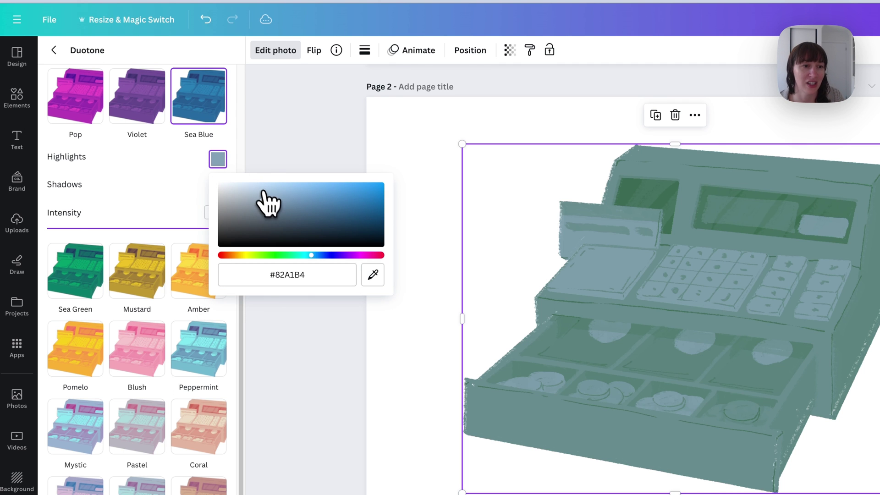
drag(269, 203, 256, 203)
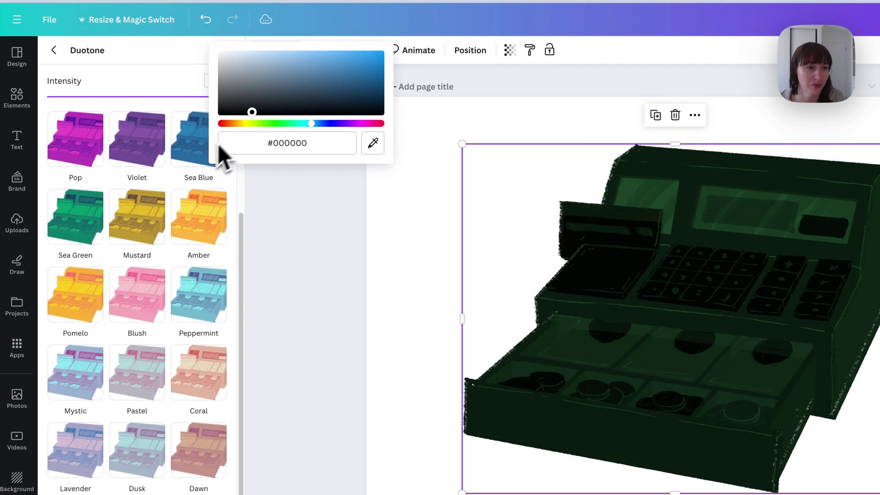
Reapply Sea Blue with a pale greyish-blue highlight and dark navy #0E1D34 shadows.
click(206, 153)
click(224, 207)
click(263, 233)
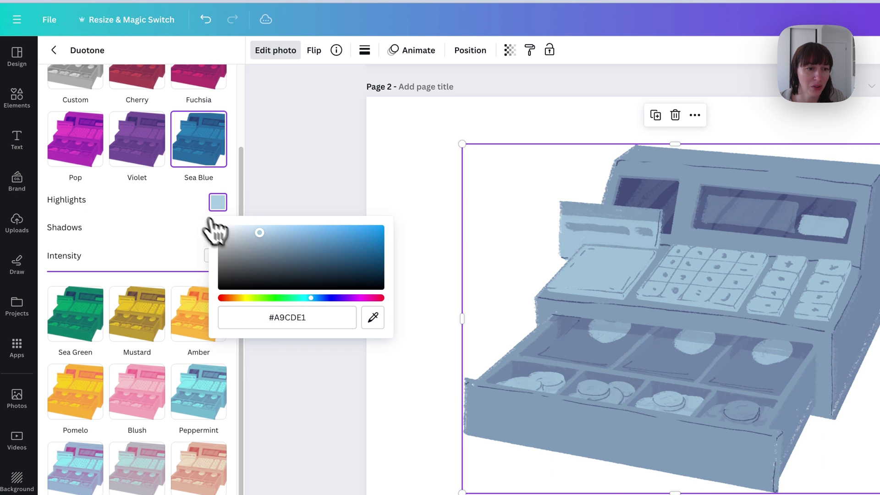
click(243, 240)
click(179, 251)
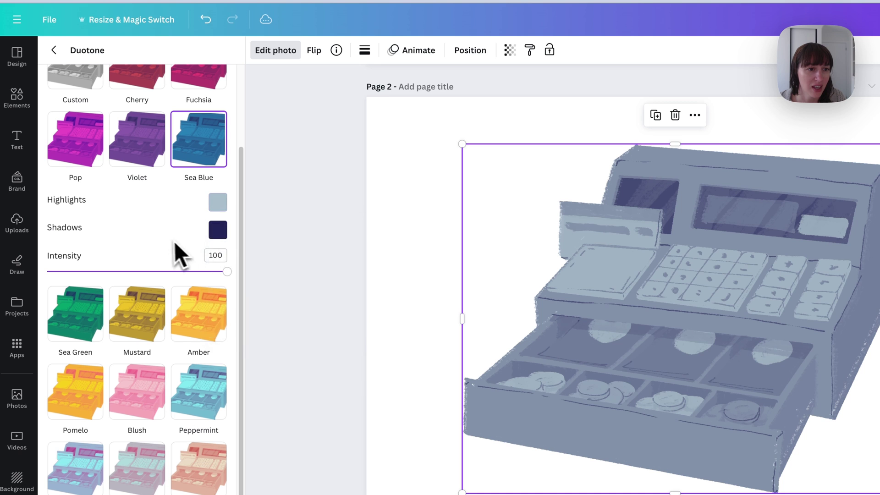
click(218, 234)
drag(325, 326, 317, 326)
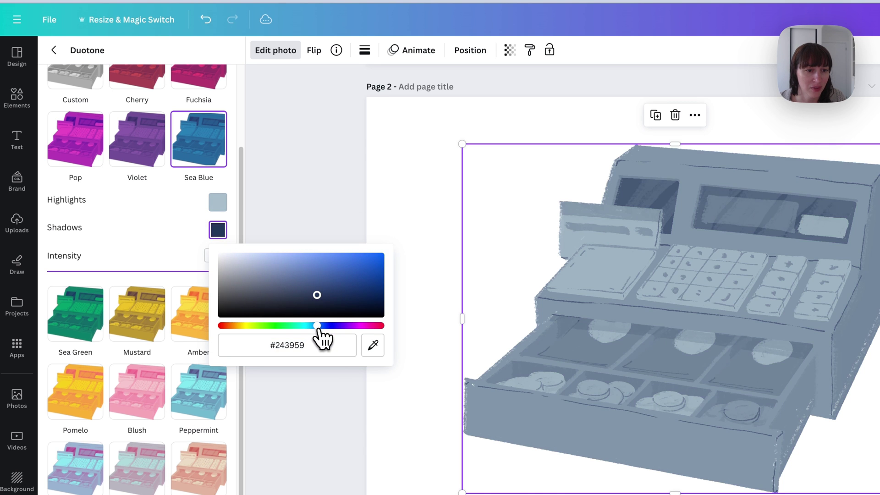
drag(318, 296, 342, 307)
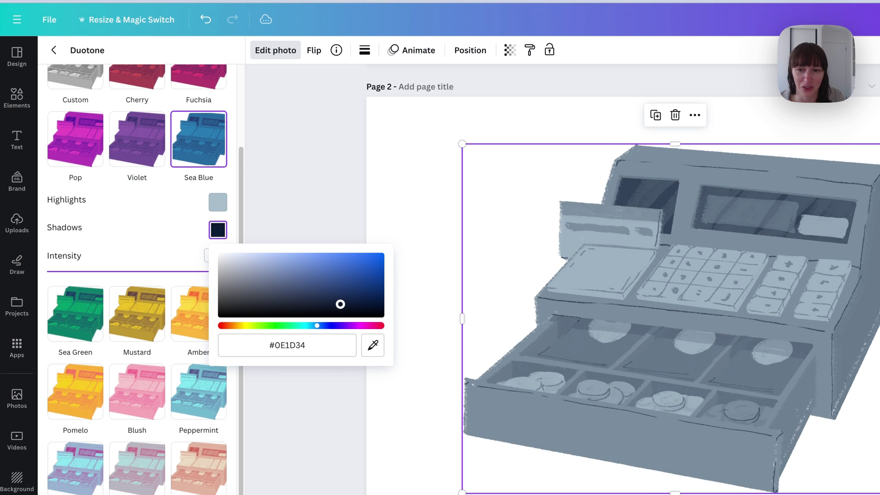
click(330, 236)
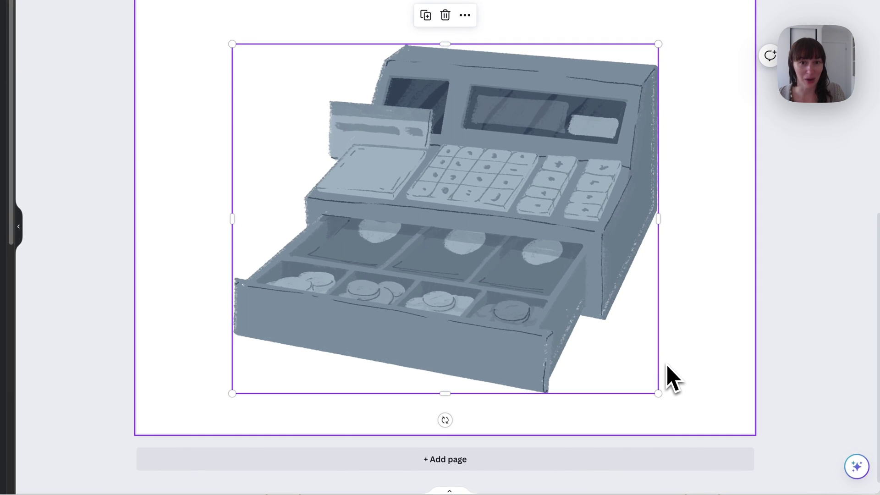
Move the cash register further right and down on page 2.
click(696, 392)
click(603, 346)
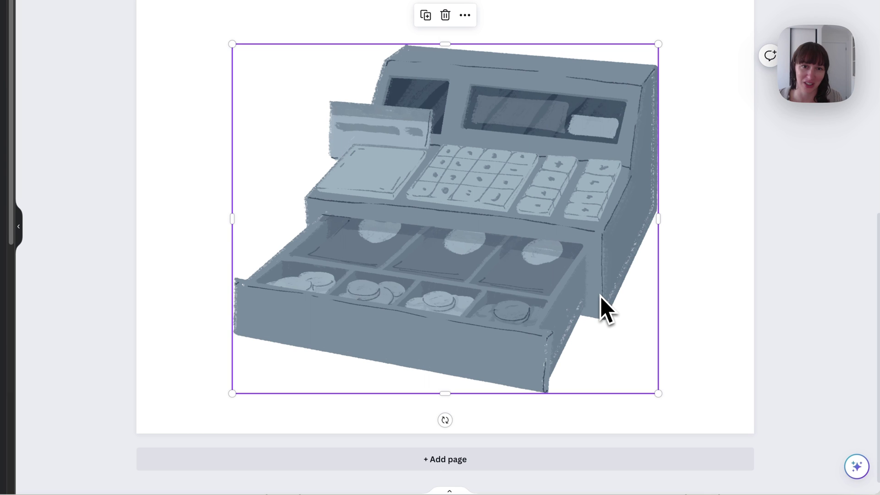
drag(513, 308, 558, 326)
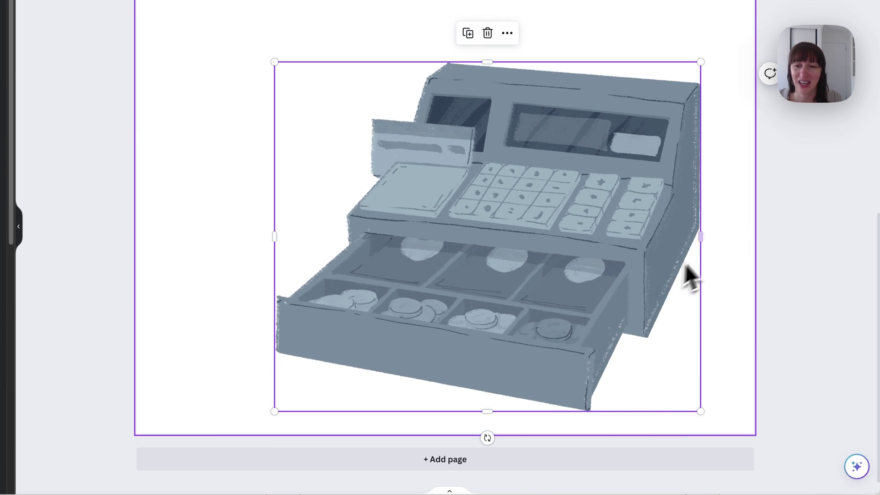
key(Escape)
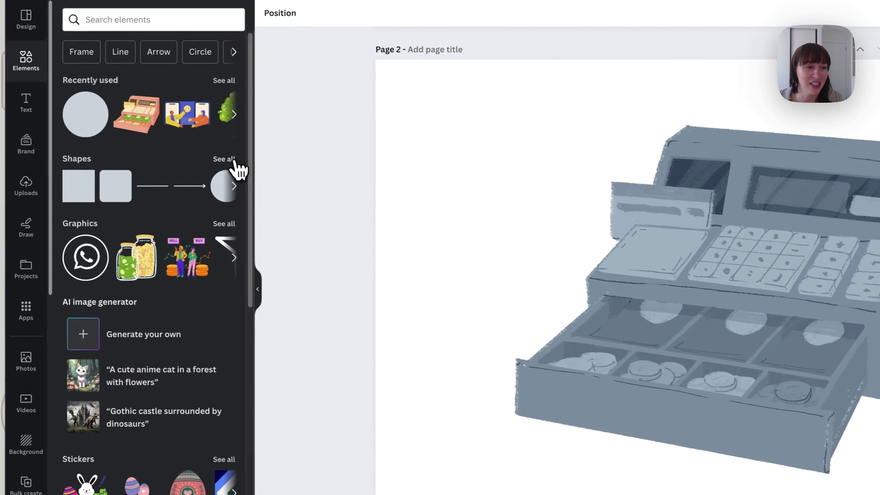
Add a circle, squash it into a small oval in the drawer, and colour it brand beige.
click(163, 147)
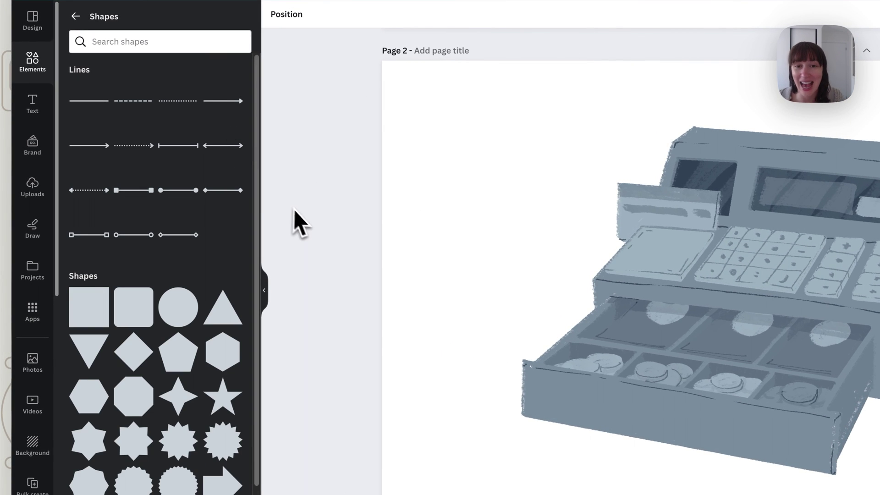
click(177, 318)
drag(632, 204, 560, 350)
click(496, 349)
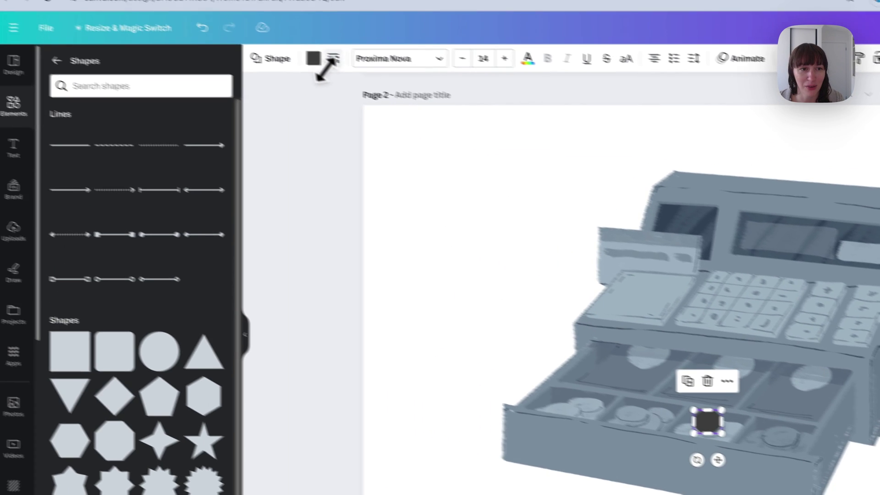
click(155, 3)
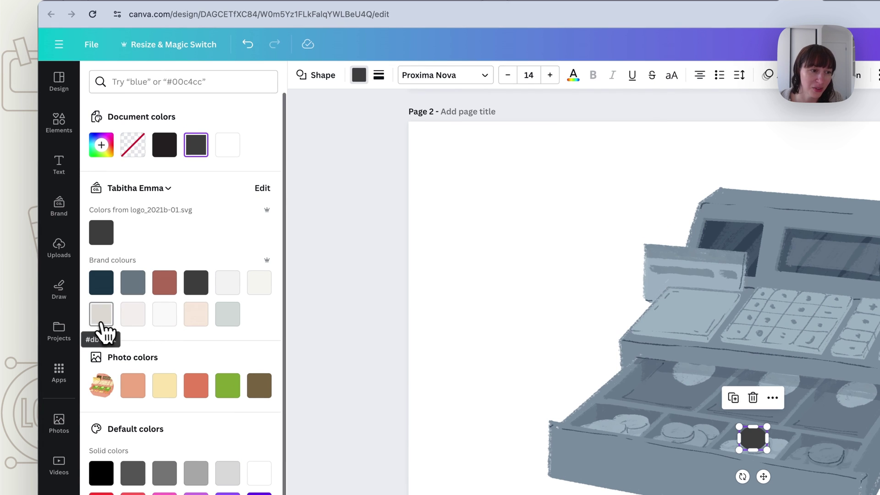
click(96, 313)
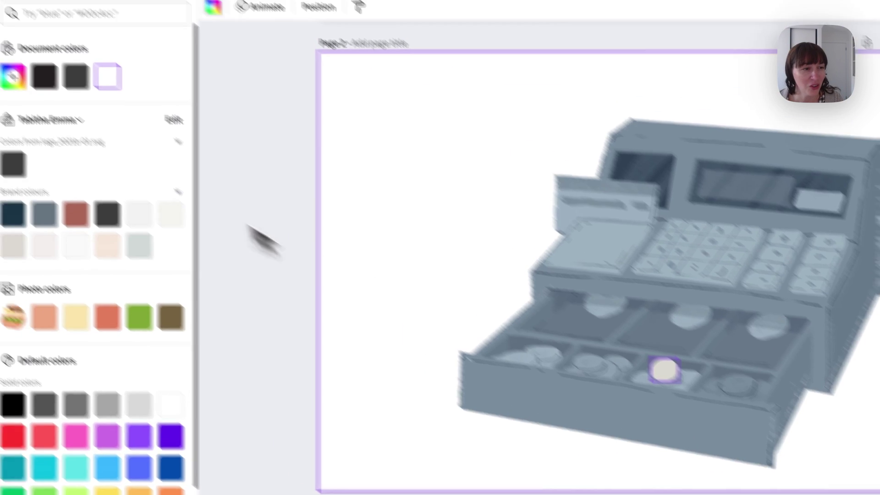
Search Elements for 'coins' and add the large gold coins graphic from Graphics.
click(73, 136)
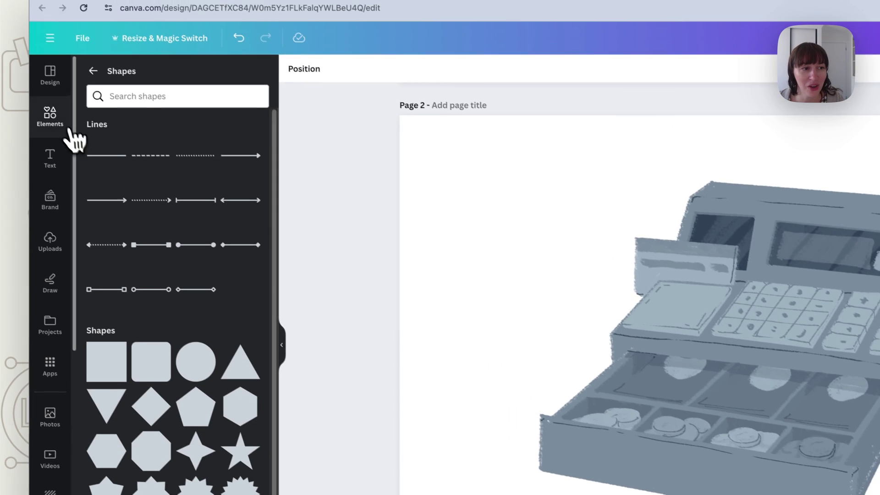
click(143, 82)
text(c)
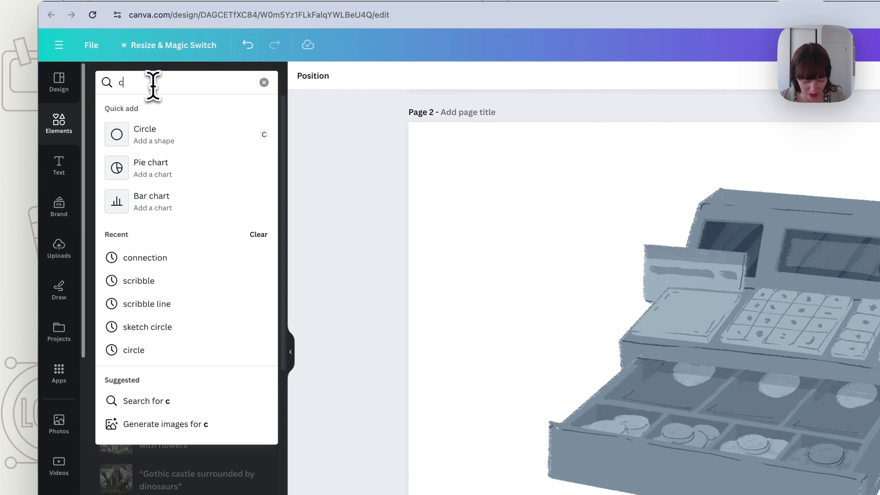
text(oins)
key(Return)
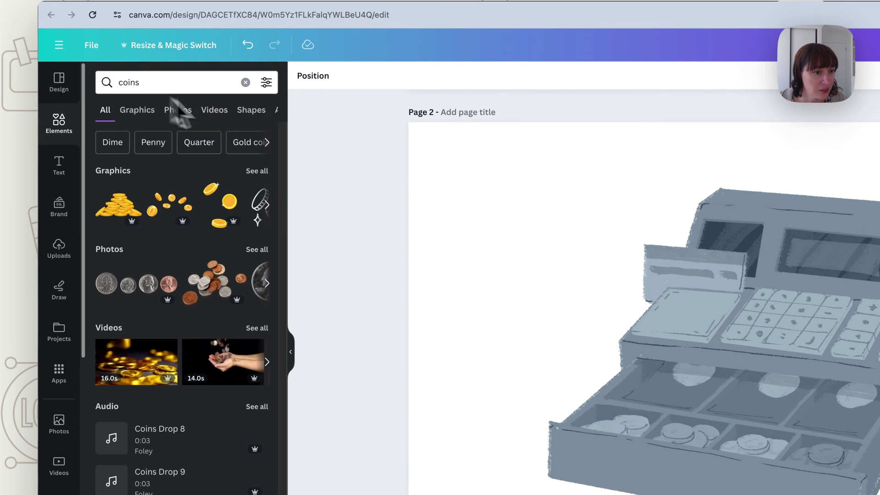
click(255, 172)
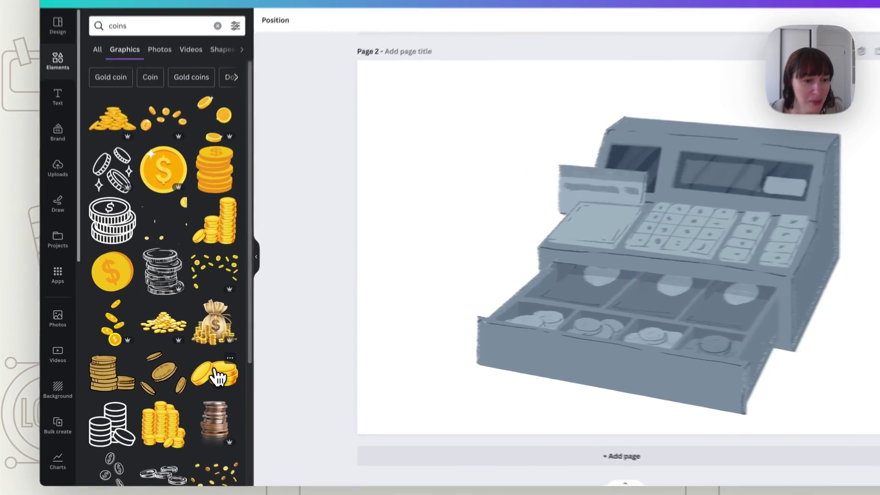
click(204, 374)
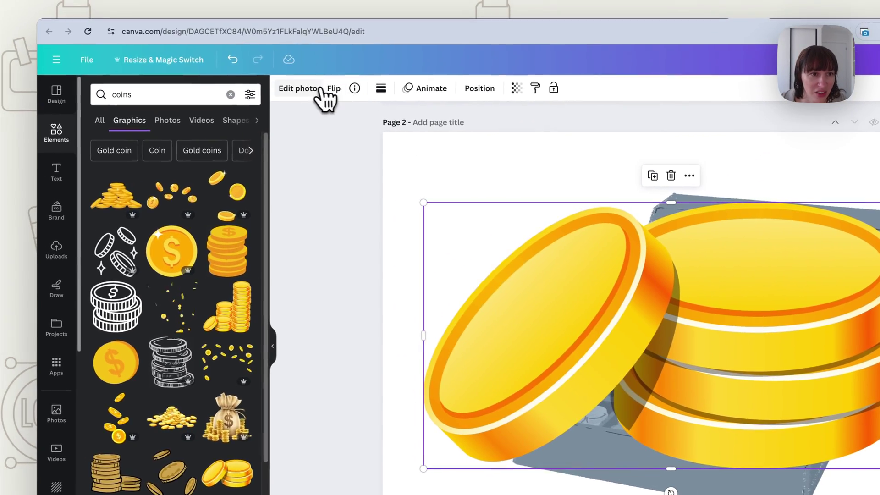
Give the gold coins a Coral Duotone with muted pinkish-brown #BB817C shadows.
click(320, 89)
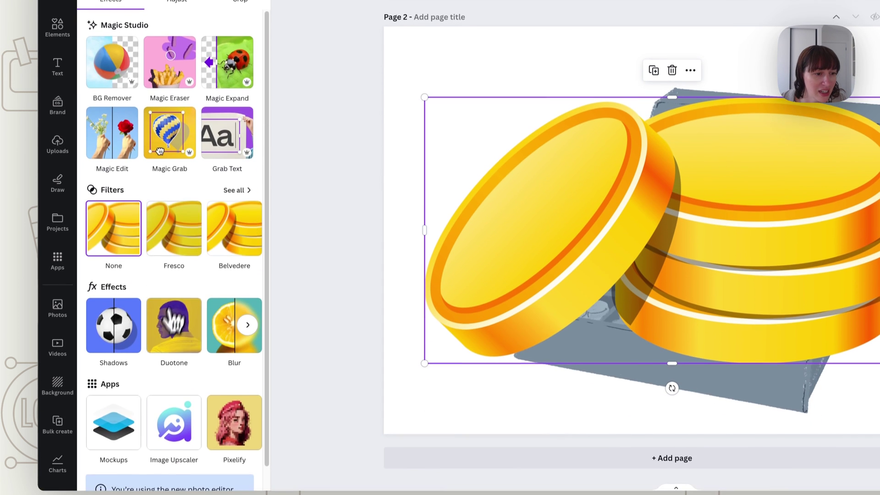
click(235, 190)
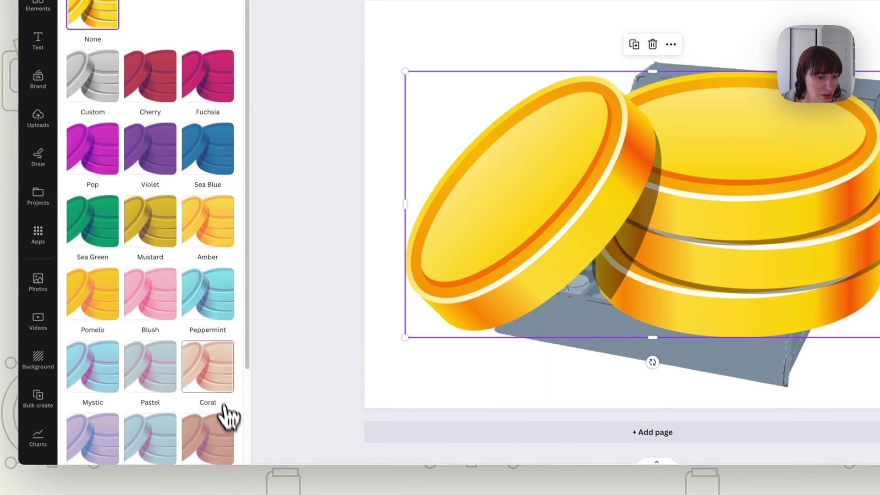
click(210, 371)
scroll(216, 427, down, 2)
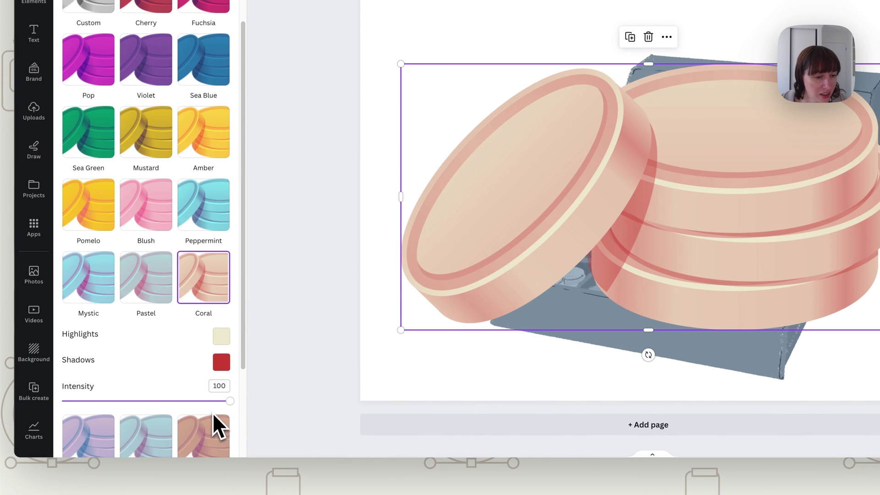
click(222, 363)
click(258, 247)
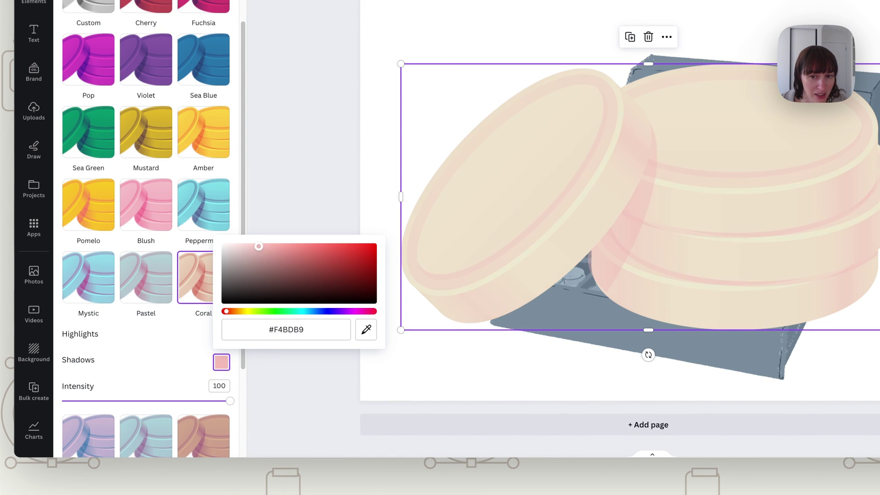
drag(258, 247, 276, 260)
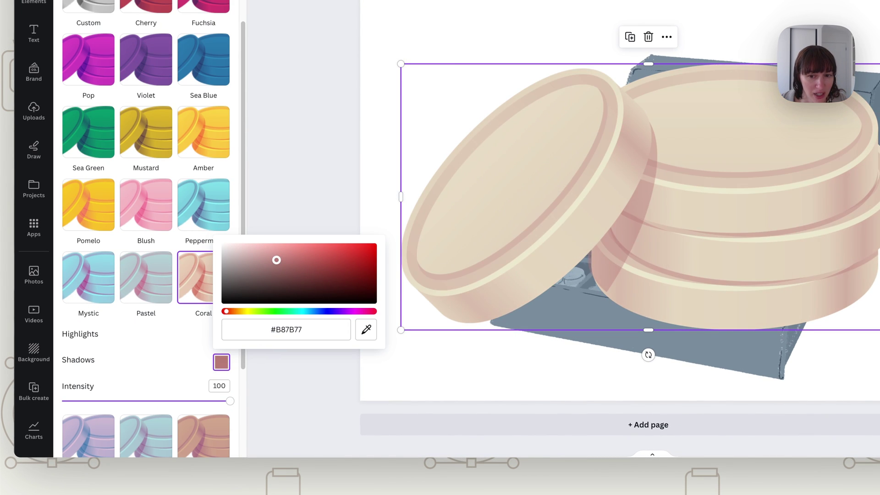
click(177, 312)
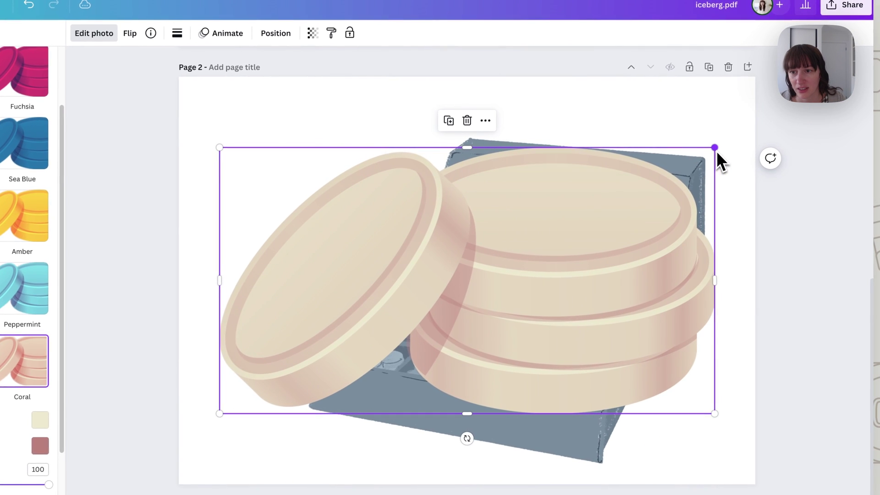
Shrink the coins to a tiny stack and place it in the drawer's third front compartment.
click(664, 216)
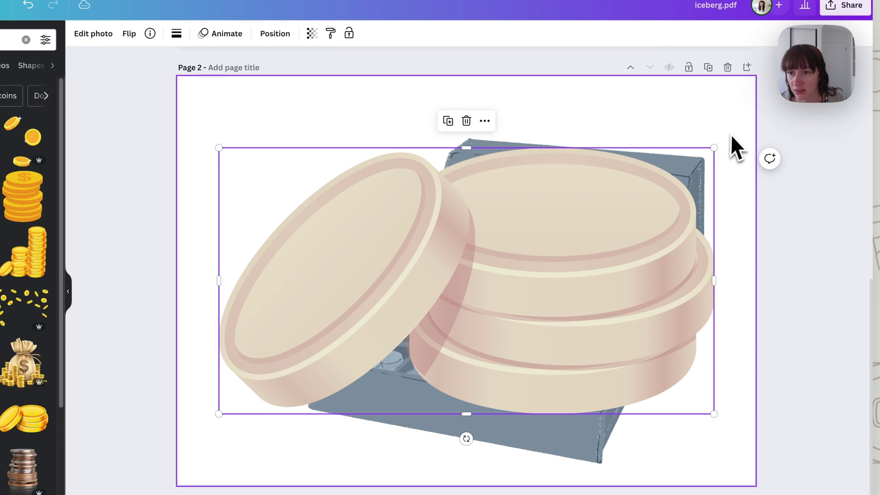
drag(714, 148, 249, 398)
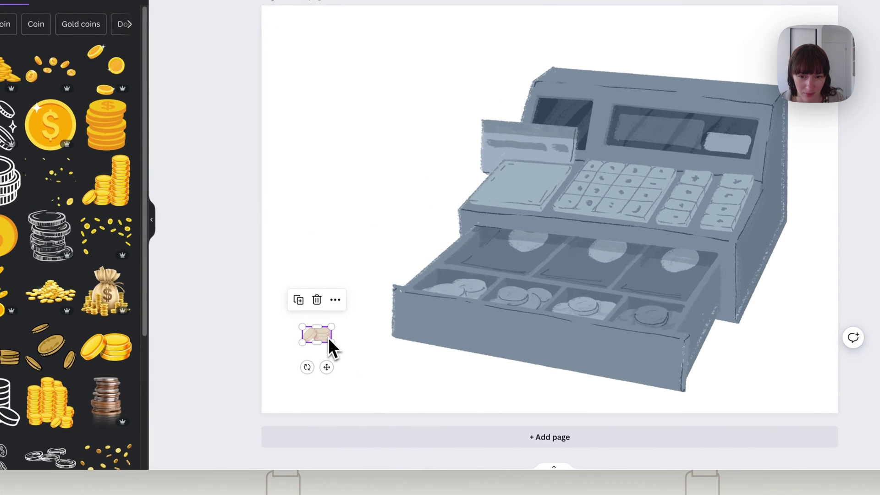
drag(342, 330, 591, 305)
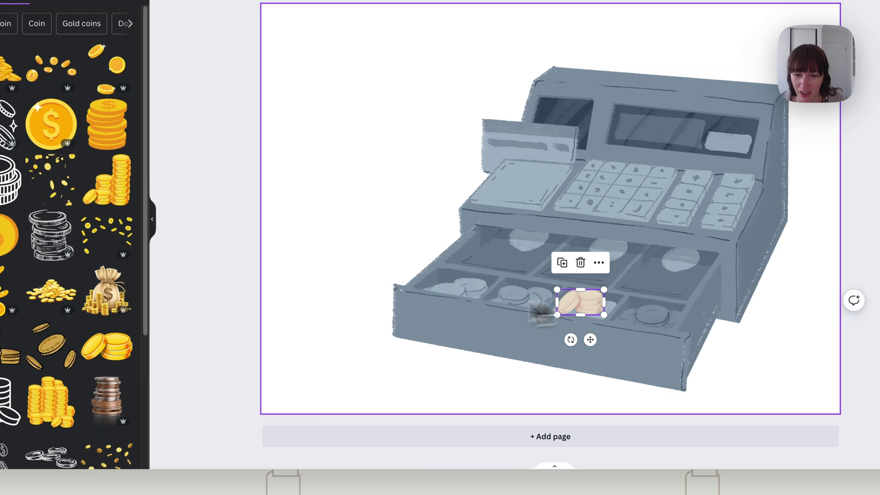
click(286, 309)
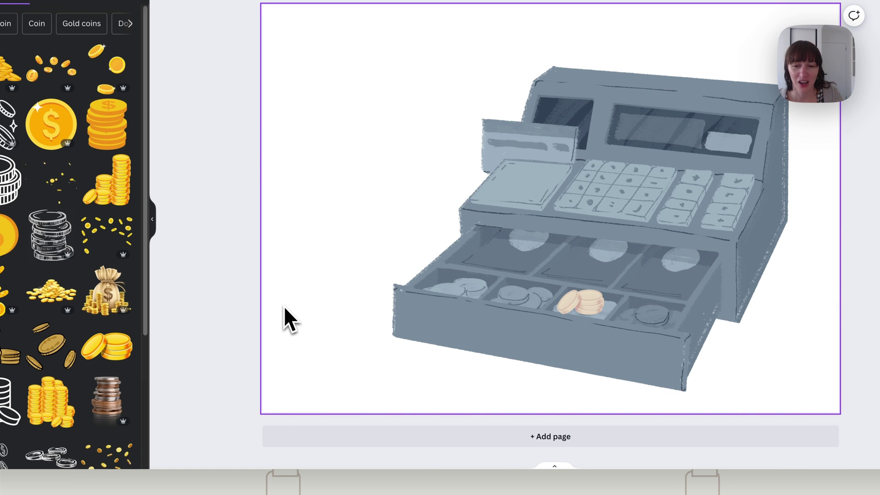